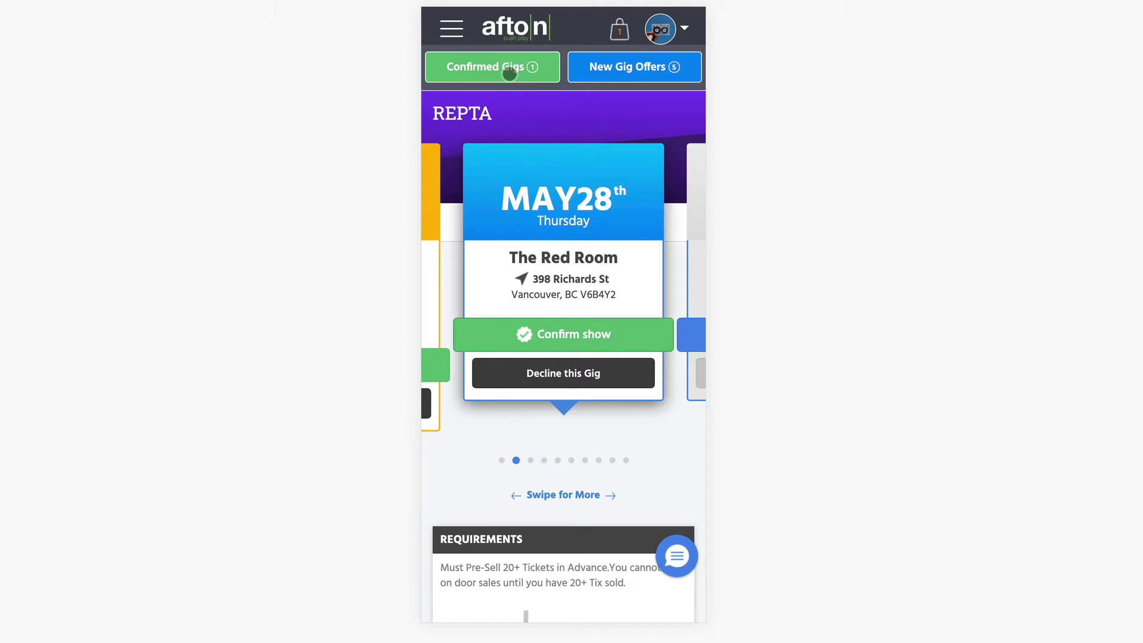
# Open the May 30th Waypost gig's dashboard from Confirmed Gigs and expand its More menu.
pyautogui.click(510, 73)
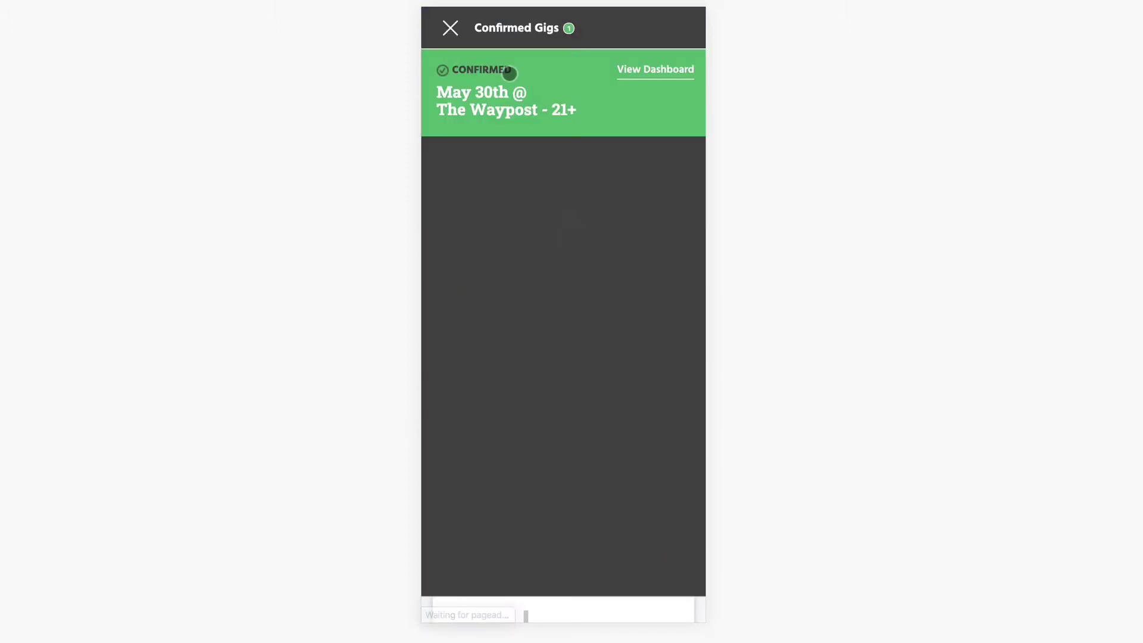
pyautogui.click(647, 76)
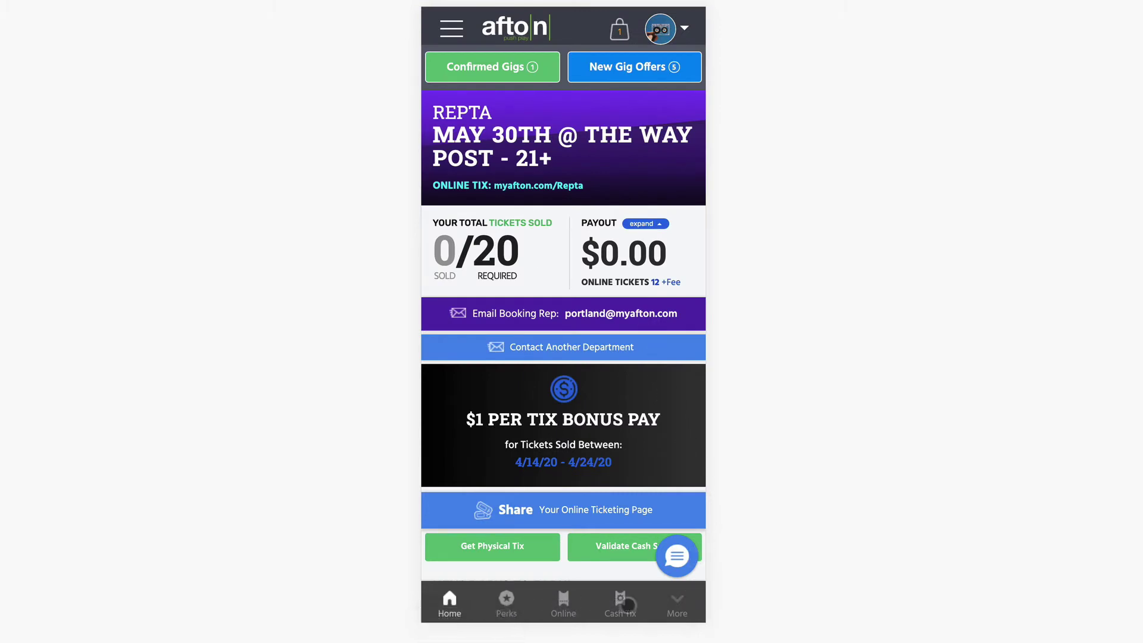
pyautogui.click(677, 604)
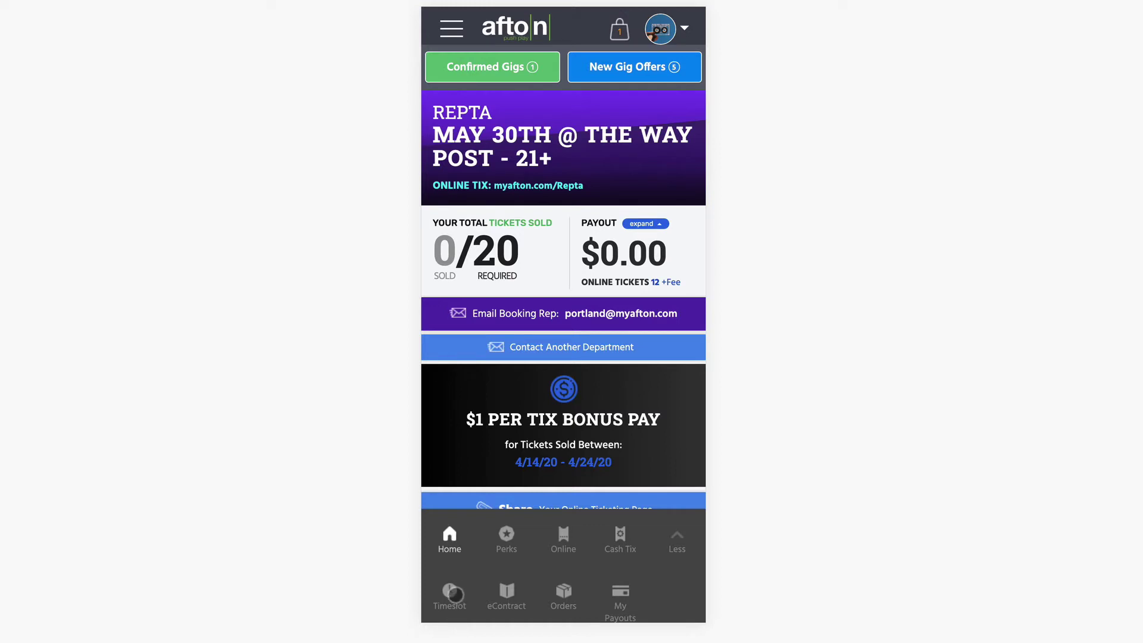
# Bring up the gig's Timeslots ranking, listing nine slots from 8:30 PM to 11:50 PM.
pyautogui.click(452, 593)
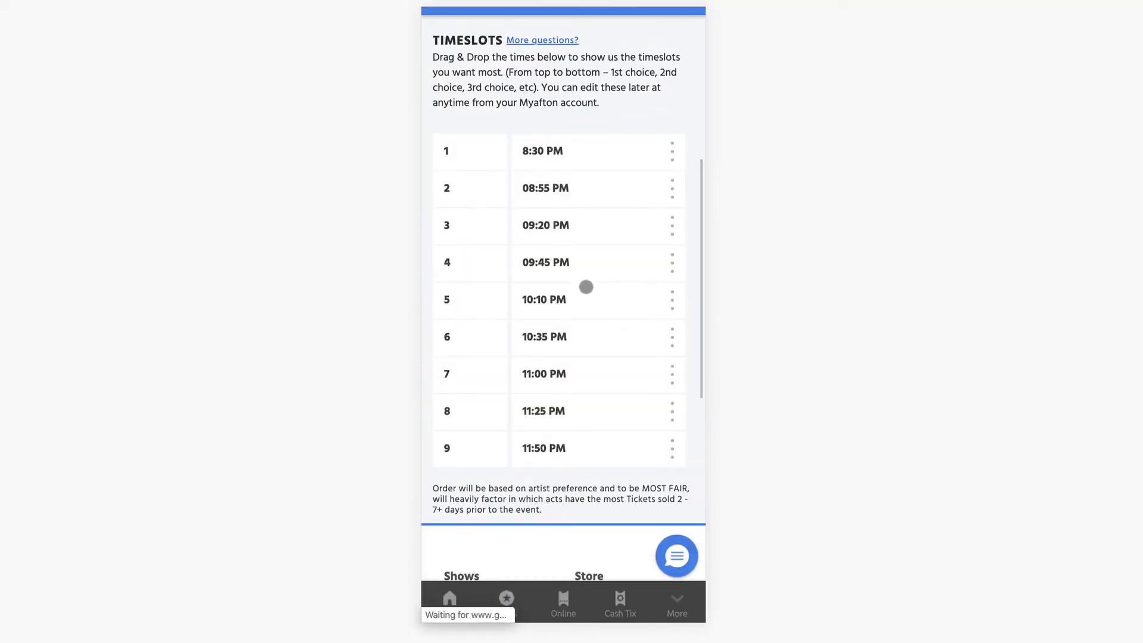
pyautogui.scroll(2, 585, 287)
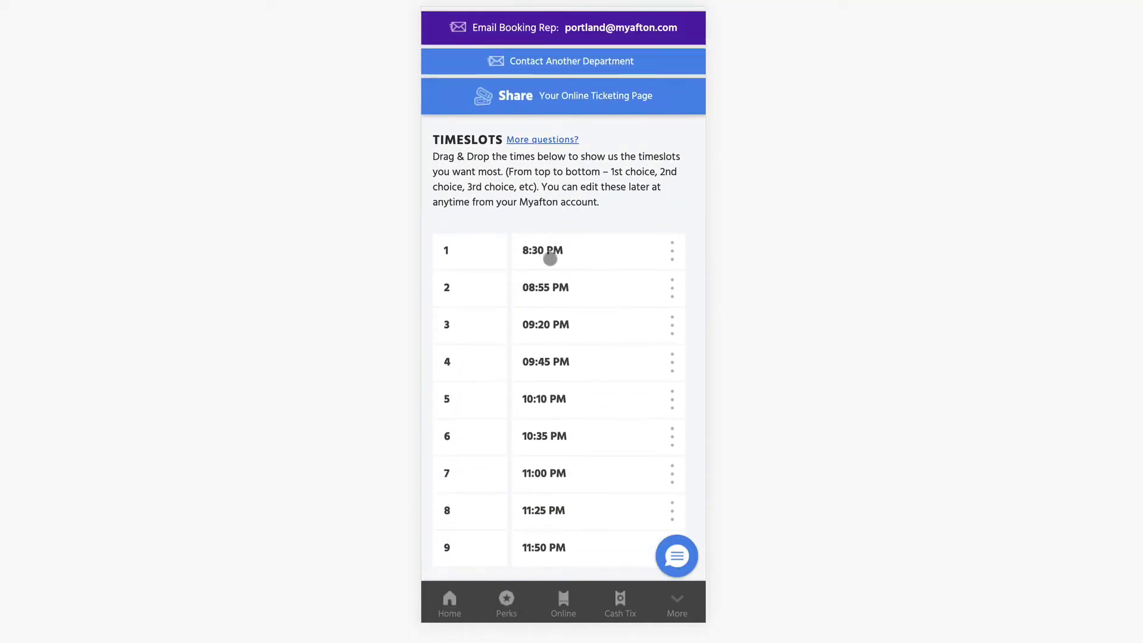
pyautogui.scroll(-1, 566, 258)
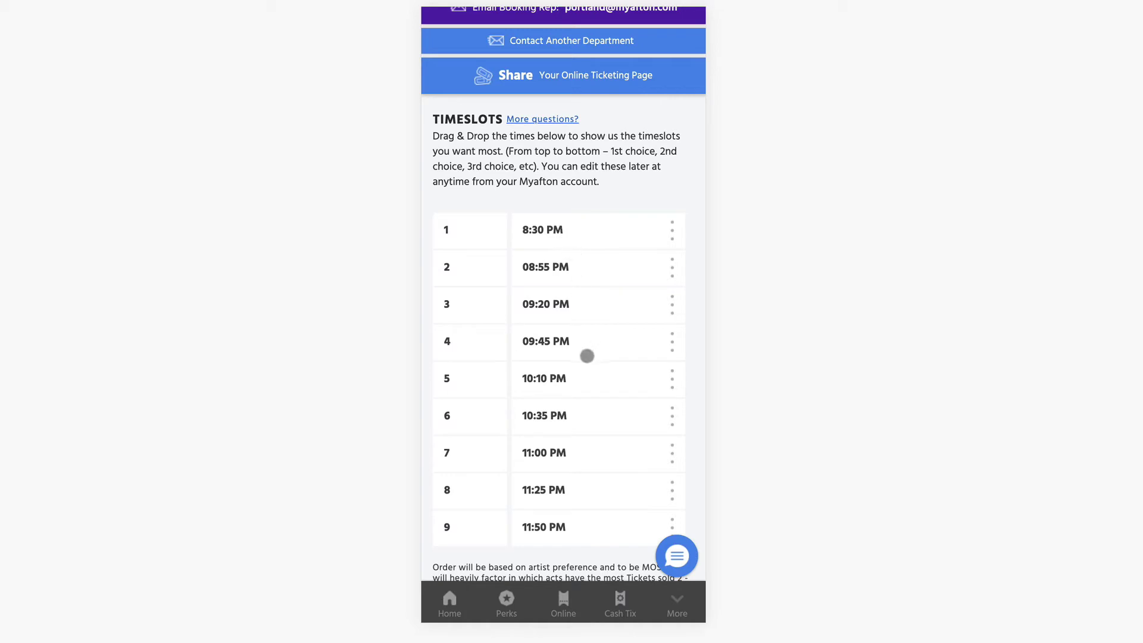
# Drag the mobile timeslots into the order 10:10, 10:35, 09:45, 09:20, 08:55, 8:30 PM.
pyautogui.moveTo(580, 381); pyautogui.dragTo(576, 236)
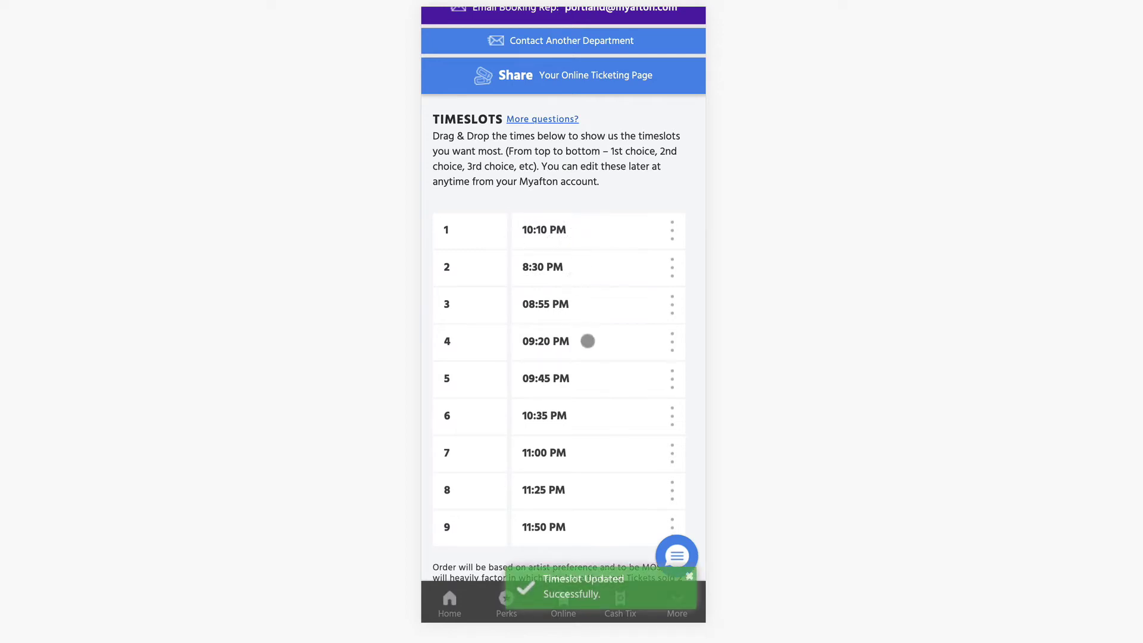
pyautogui.moveTo(575, 421); pyautogui.dragTo(574, 266)
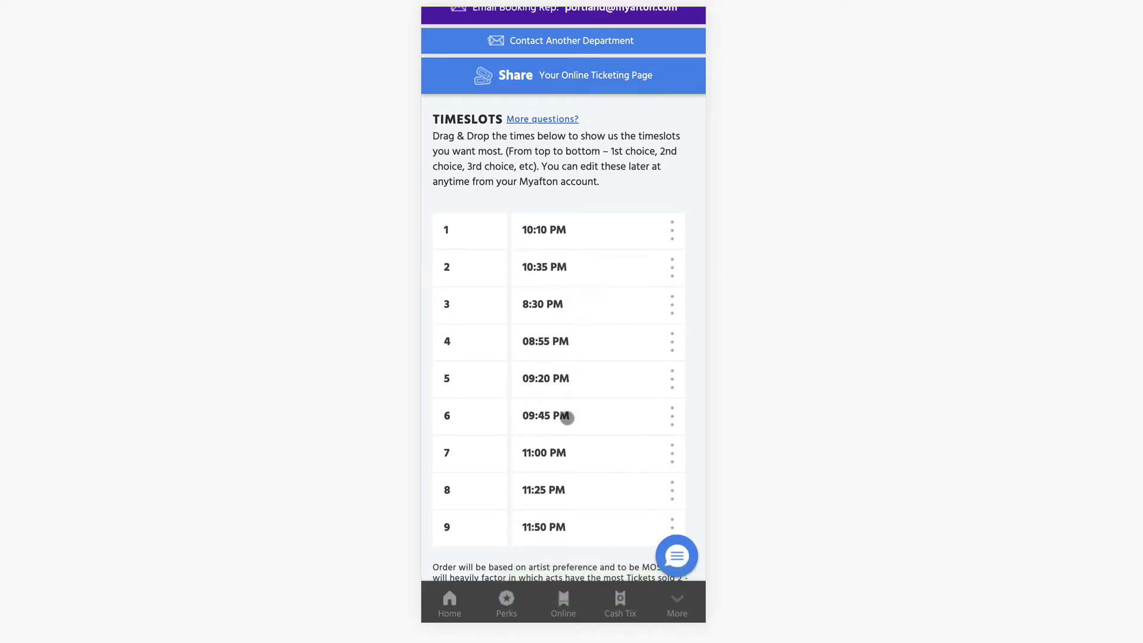
pyautogui.moveTo(567, 416); pyautogui.dragTo(566, 296)
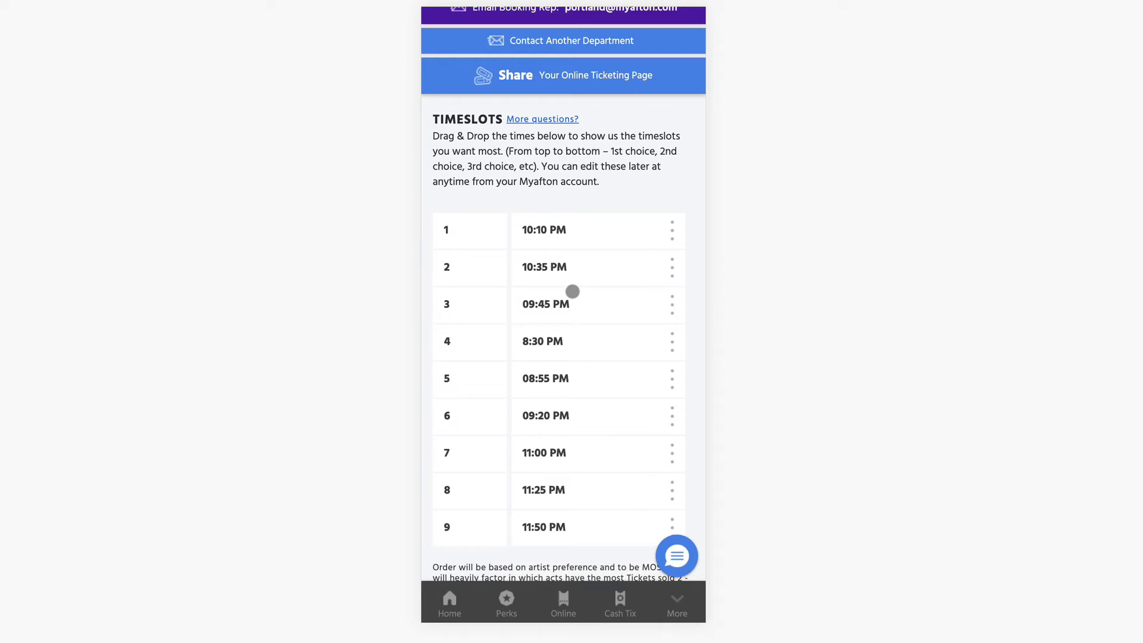
pyautogui.moveTo(571, 413)
pyautogui.mouseDown()
pyautogui.moveTo(571, 337)
pyautogui.moveTo(574, 348)
pyautogui.mouseUp()
pyautogui.moveTo(570, 422); pyautogui.dragTo(566, 373)
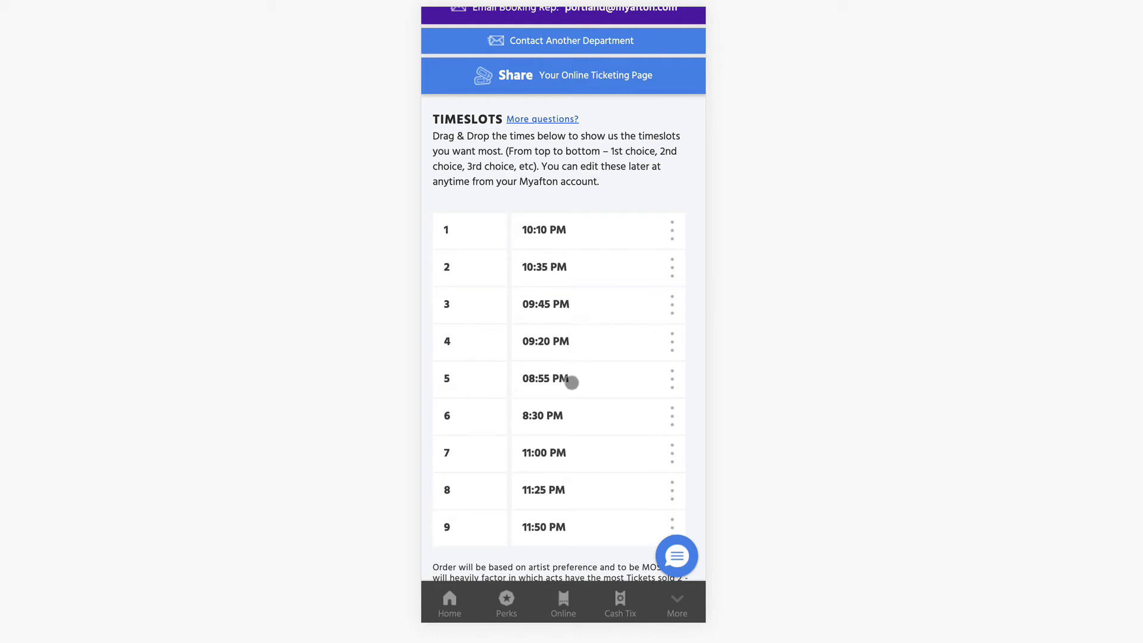
pyautogui.moveTo(562, 410); pyautogui.dragTo(559, 376)
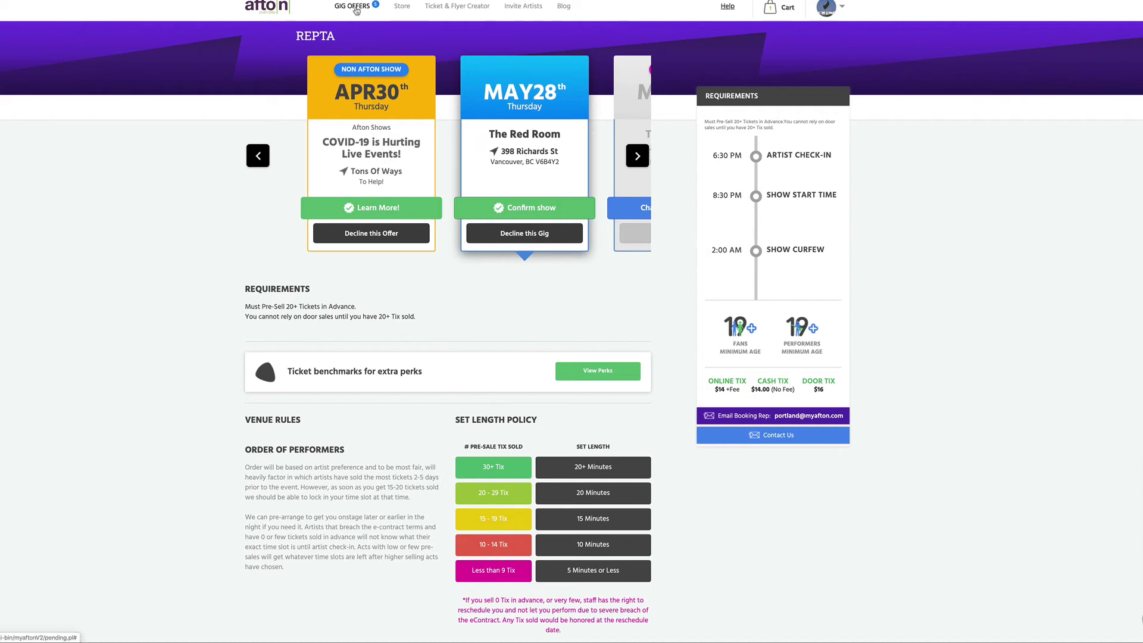
pyautogui.moveTo(352, 6)
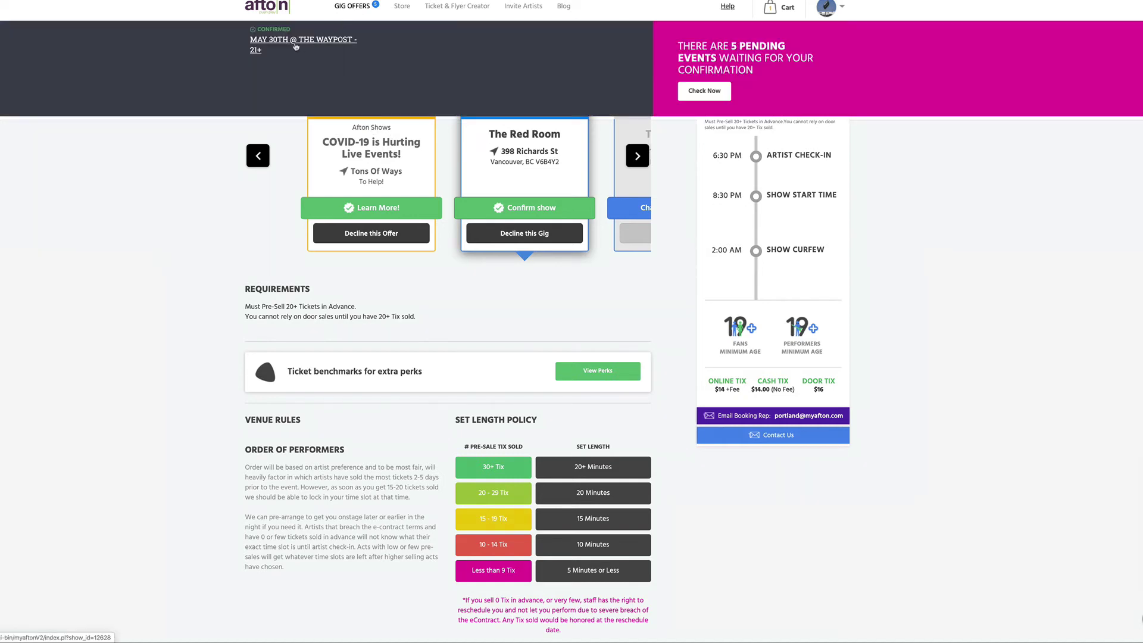
# Open the confirmed MAY 30TH @ THE WAYPOST event page from Gig Offers on desktop.
pyautogui.click(296, 47)
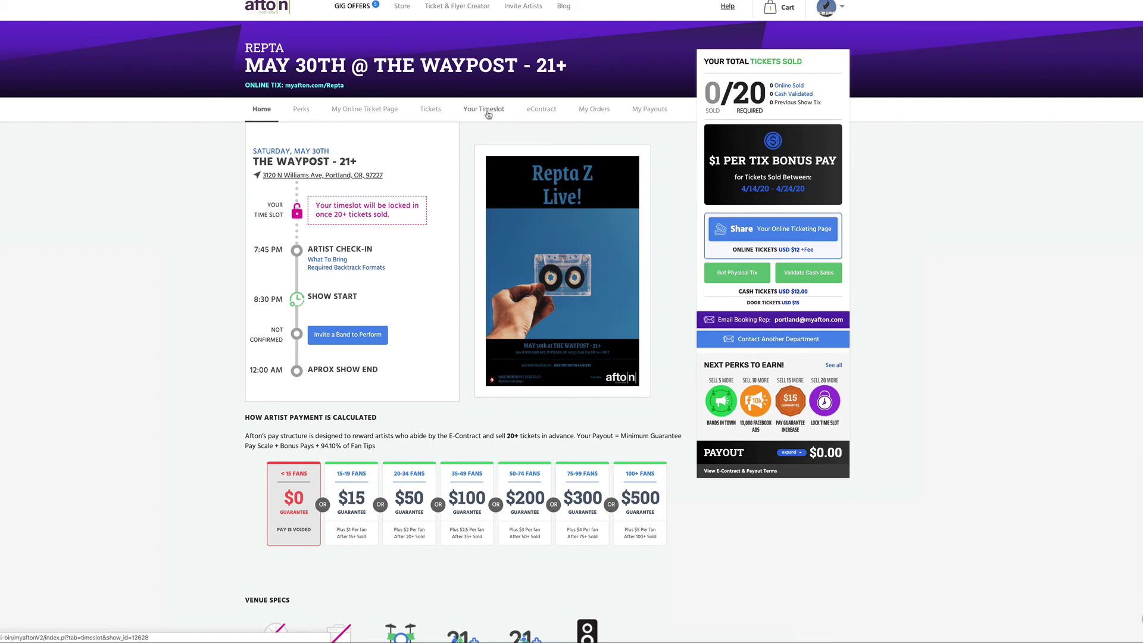
# On the Your Timeslot tab, drag slots into order 10:10, 10:35, 09:20, 08:55 PM.
pyautogui.click(488, 113)
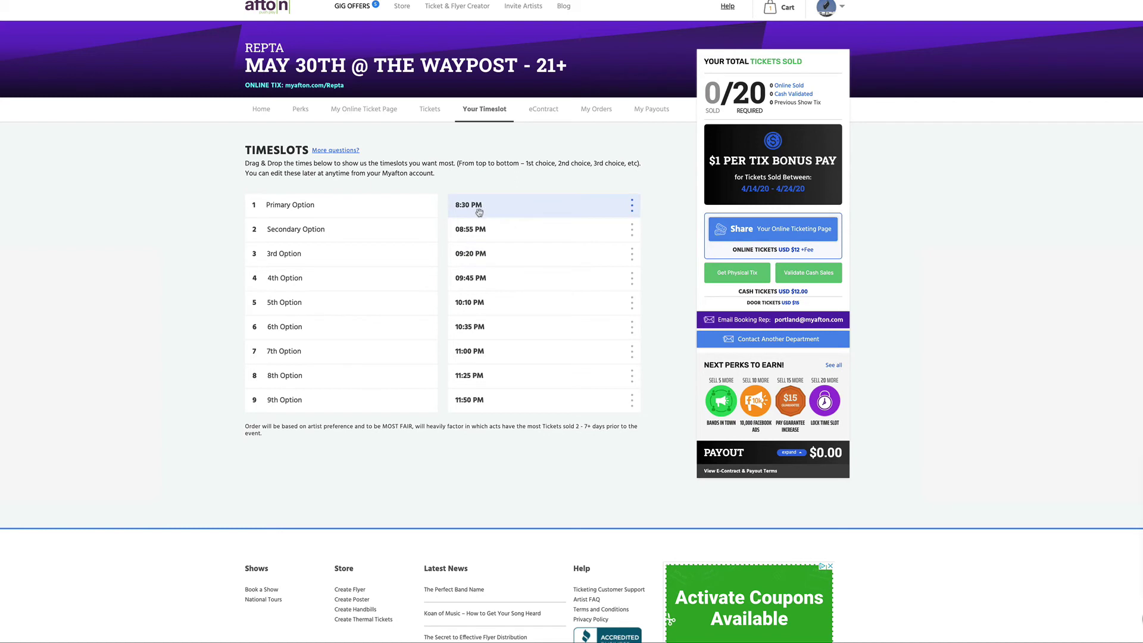
pyautogui.moveTo(481, 301); pyautogui.dragTo(489, 209)
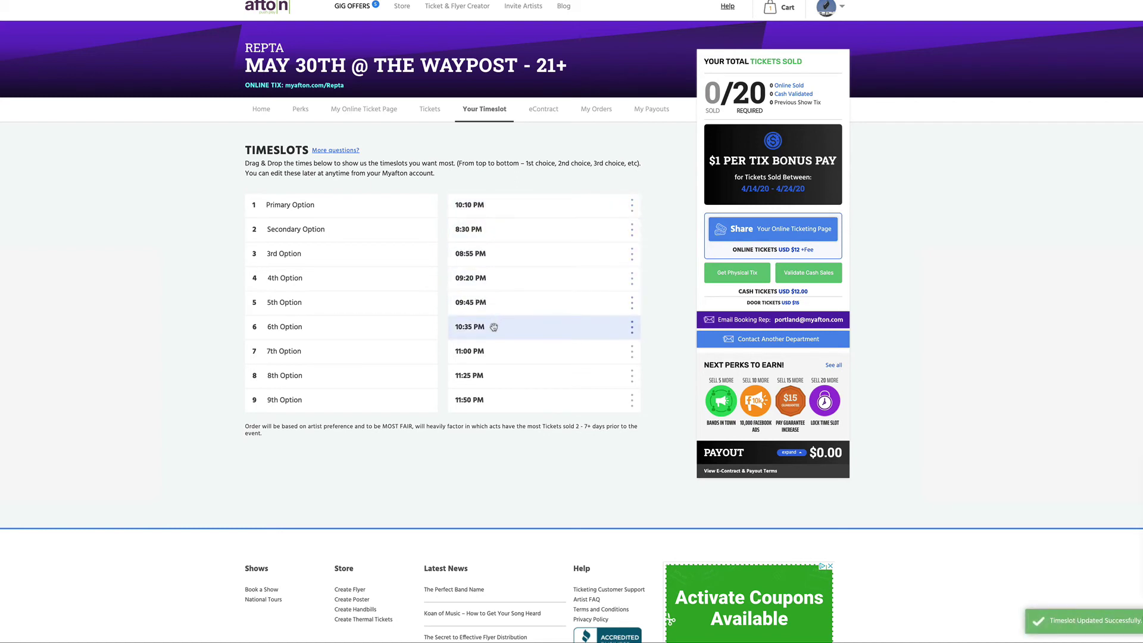
pyautogui.moveTo(493, 327); pyautogui.dragTo(492, 229)
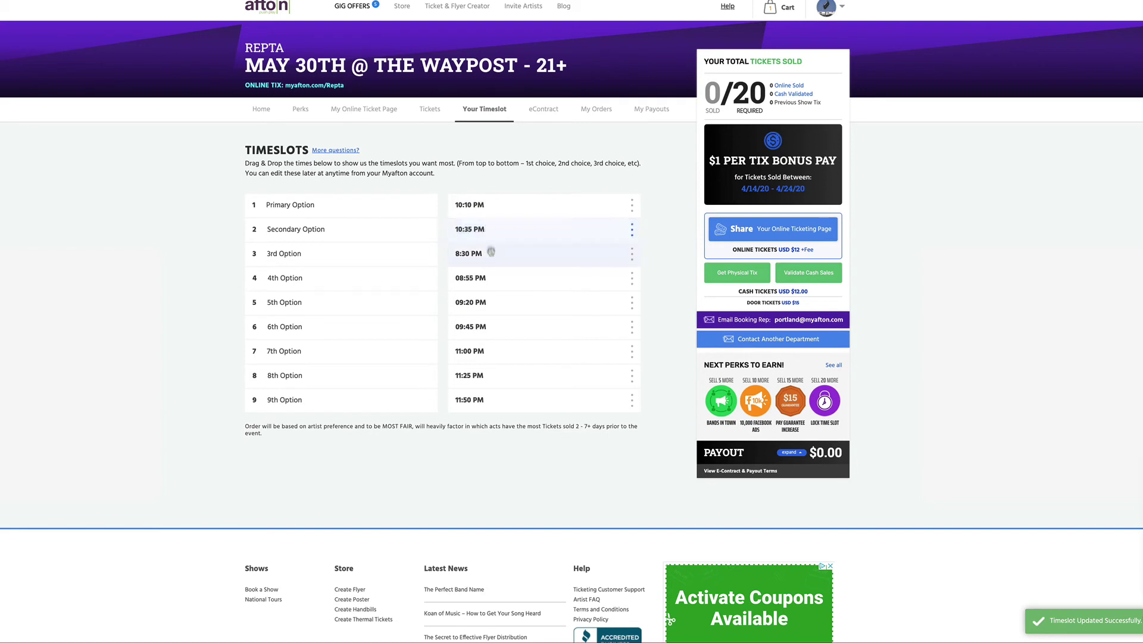
pyautogui.moveTo(494, 305); pyautogui.dragTo(493, 255)
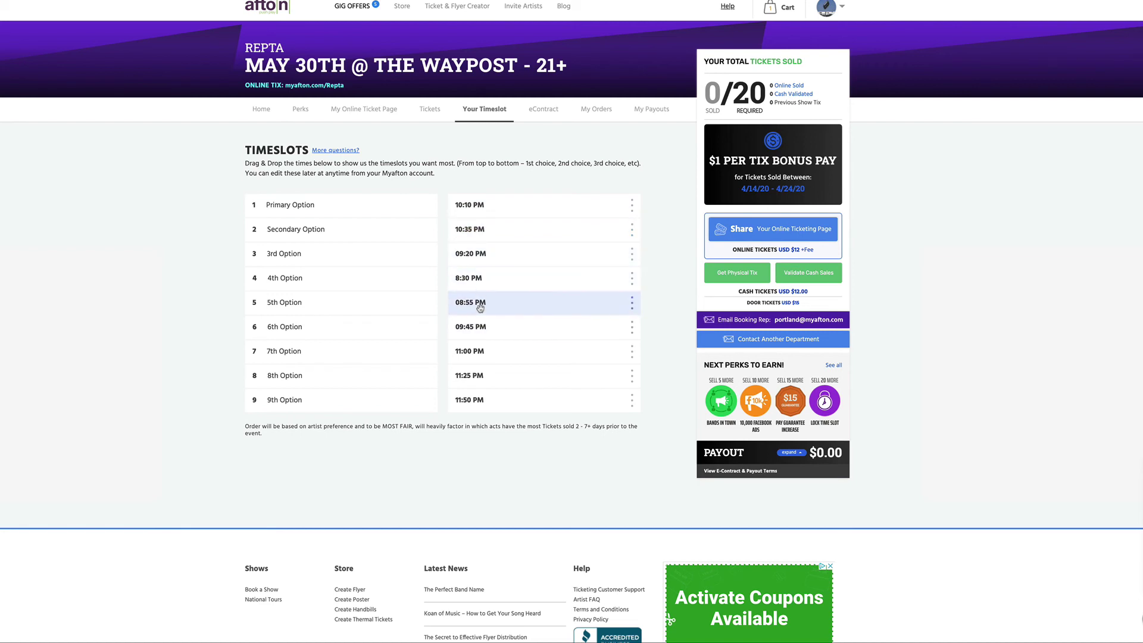
pyautogui.moveTo(538, 300); pyautogui.dragTo(538, 268)
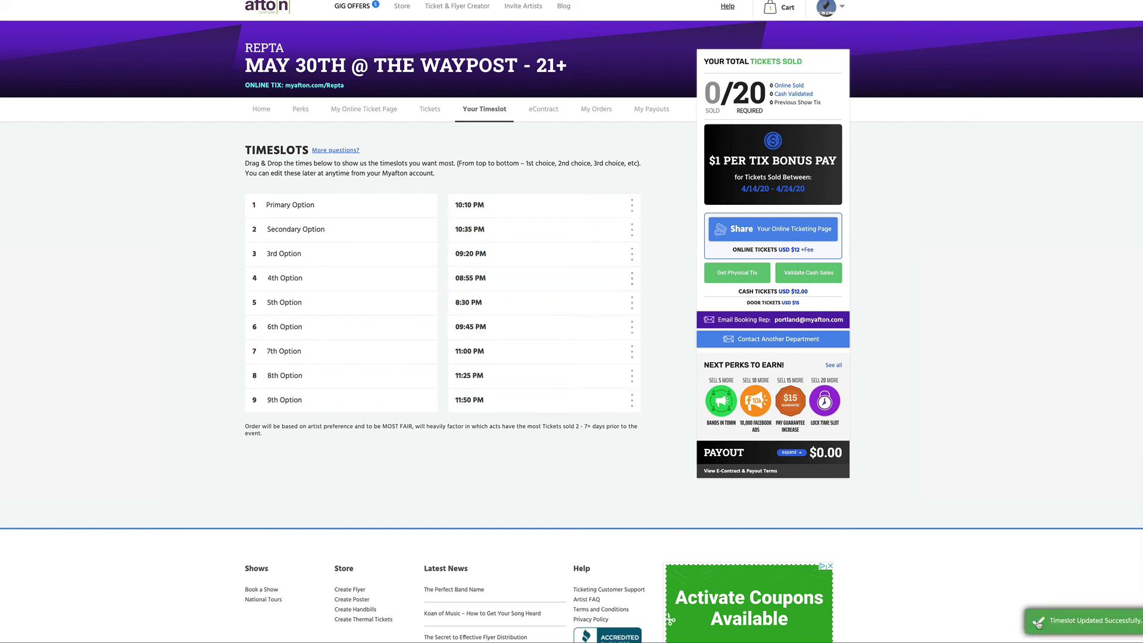